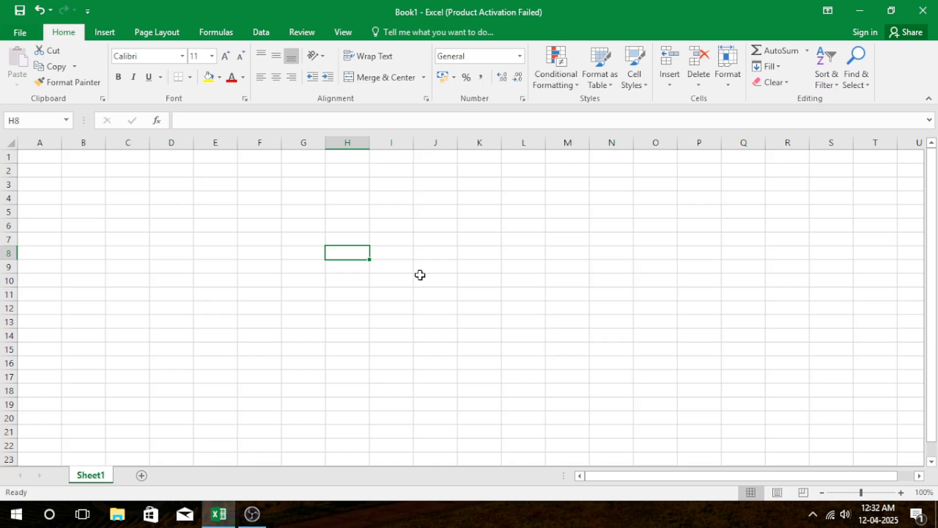
# Enter the values 58, 68, 578, 58 and 78 down column I, starting in cell I7
pyautogui.click(382, 234)
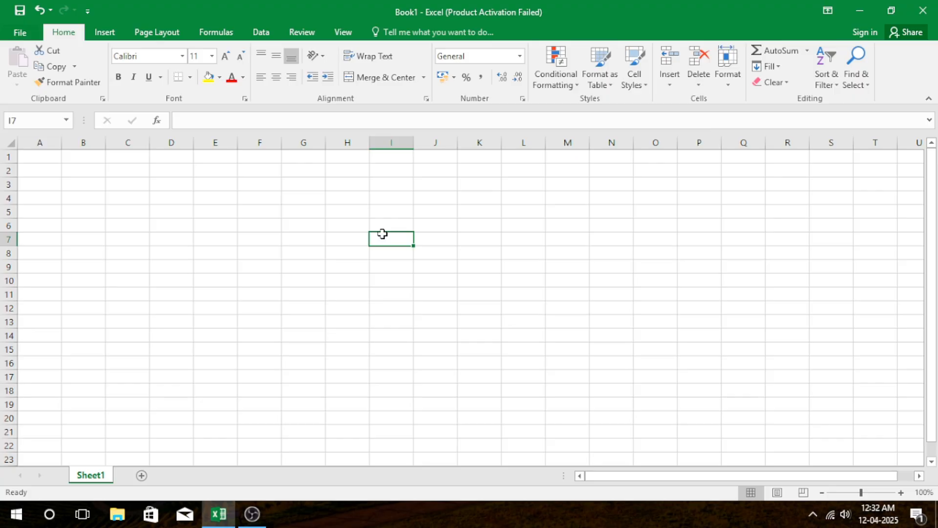
pyautogui.write('58')
pyautogui.press('Return')
pyautogui.write('68')
pyautogui.press('Return')
pyautogui.write('578')
pyautogui.press('Return')
pyautogui.write('58')
pyautogui.press('Return')
pyautogui.write('78')
pyautogui.press('Return')
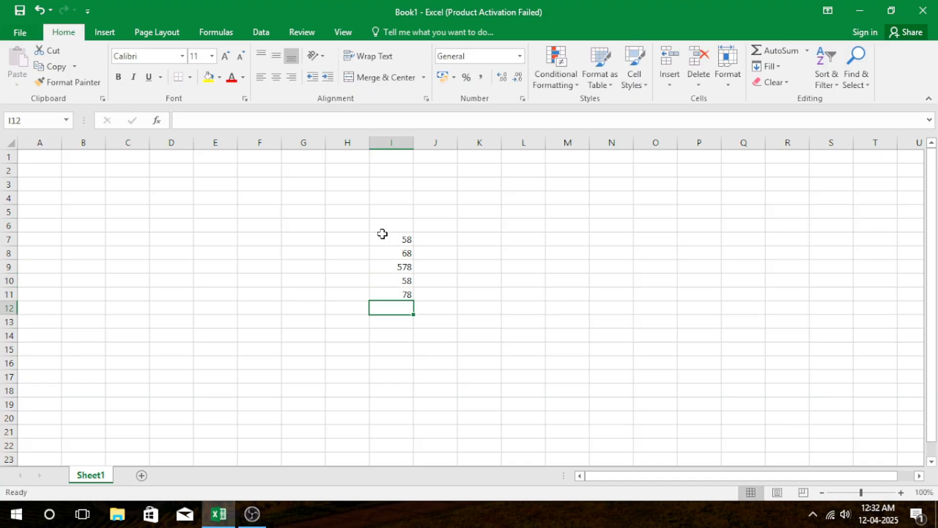
# Total the range I7:I11 in cell E9 with a SUM formula and review the finished formula
pyautogui.click(329, 236)
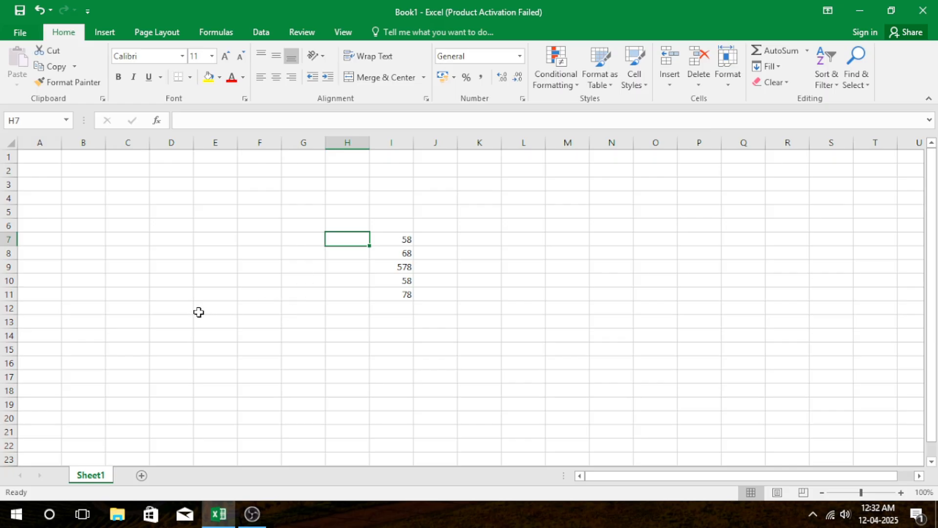
pyautogui.click(235, 264)
pyautogui.write('=')
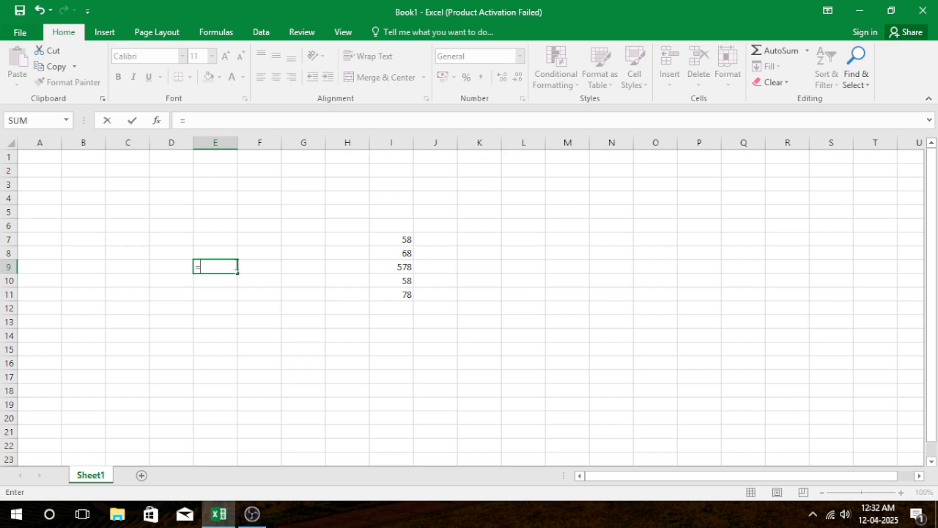
pyautogui.write('sum')
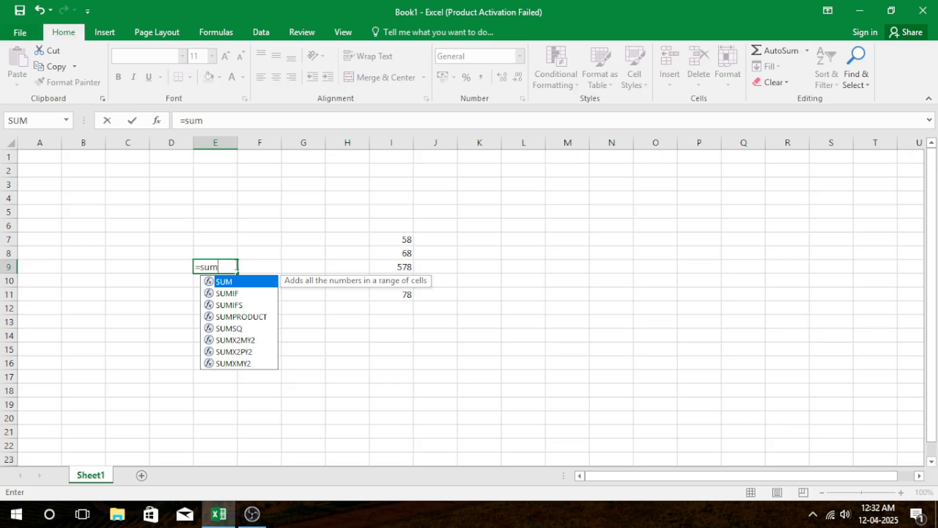
pyautogui.write('(')
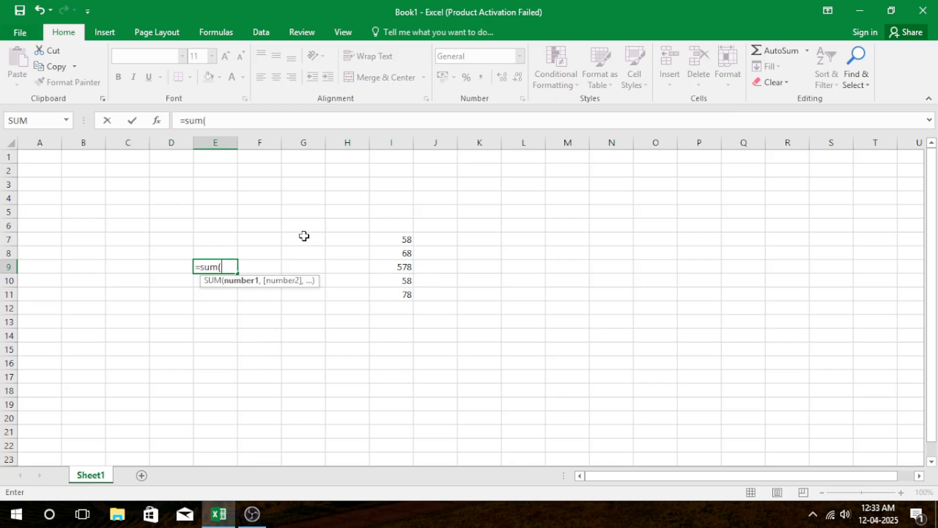
pyautogui.moveTo(390, 239); pyautogui.dragTo(397, 292)
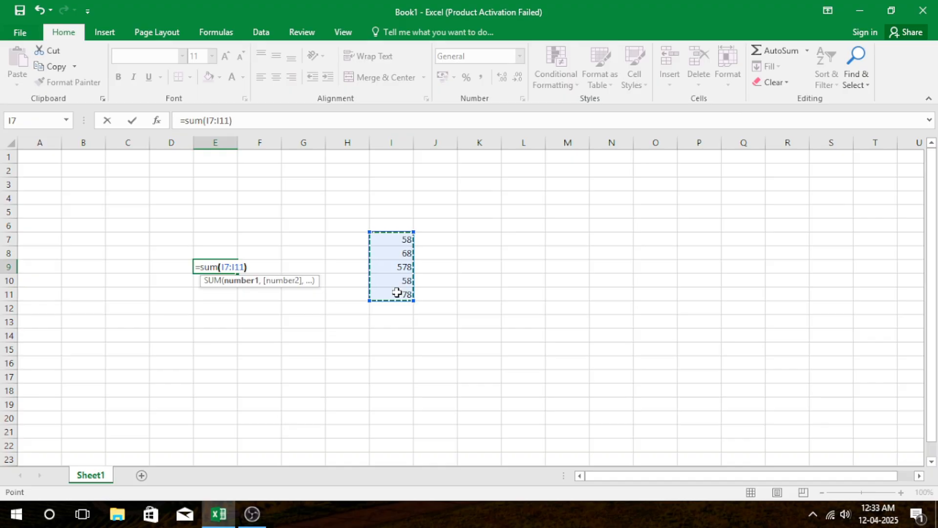
pyautogui.press('Return')
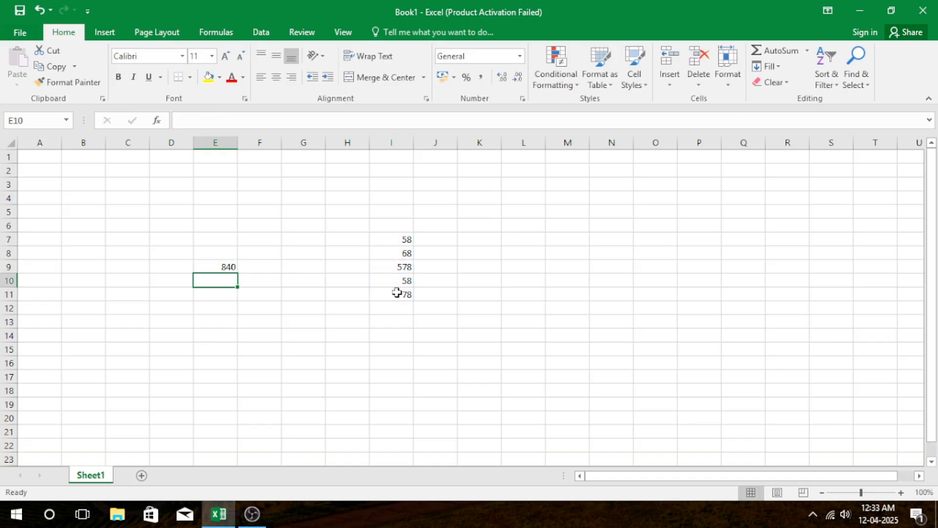
pyautogui.press('Up')
pyautogui.press('F2')
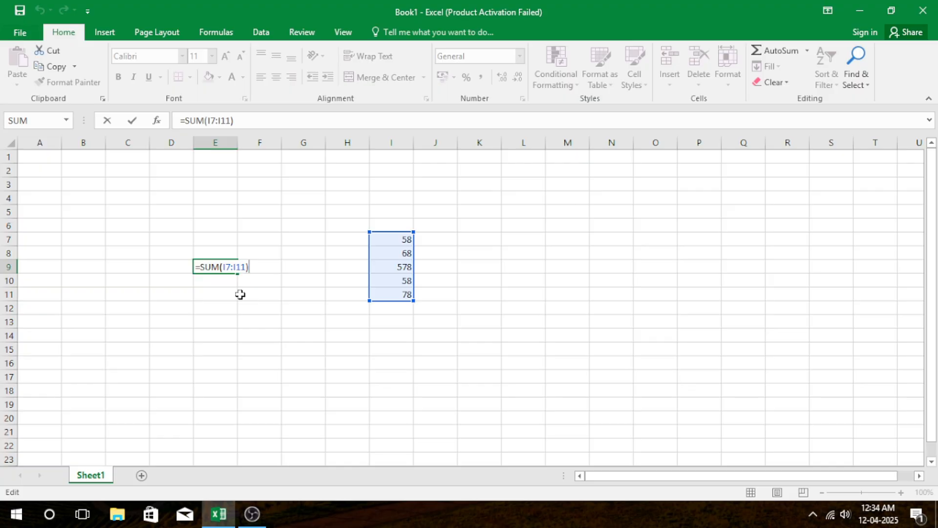
pyautogui.press('Return')
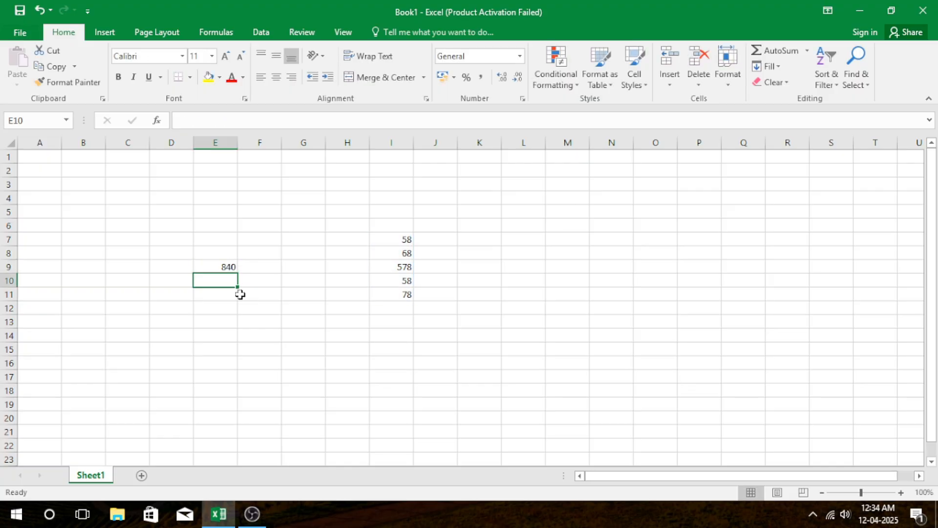
# Enter =SUM(I7+I8+I9+I10+I11) in cell E10, adding the five cells individually
pyautogui.write('=s')
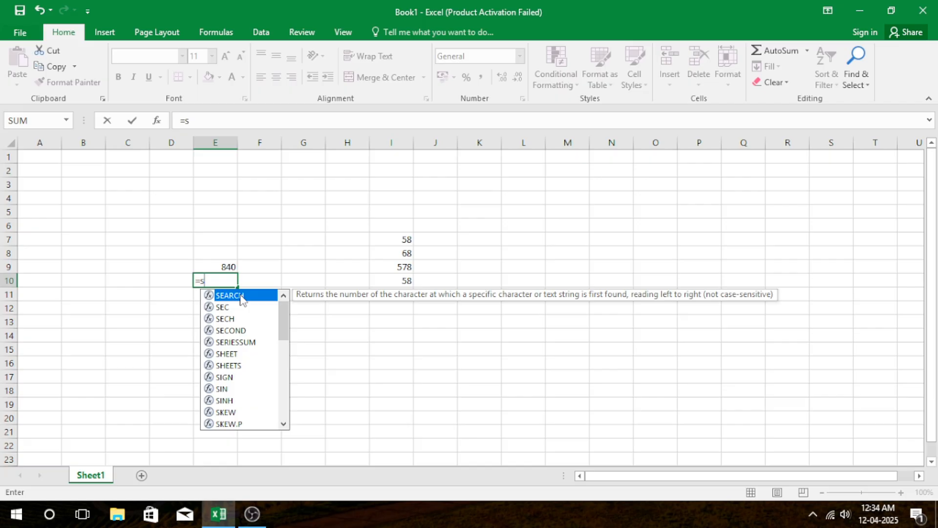
pyautogui.write('um(')
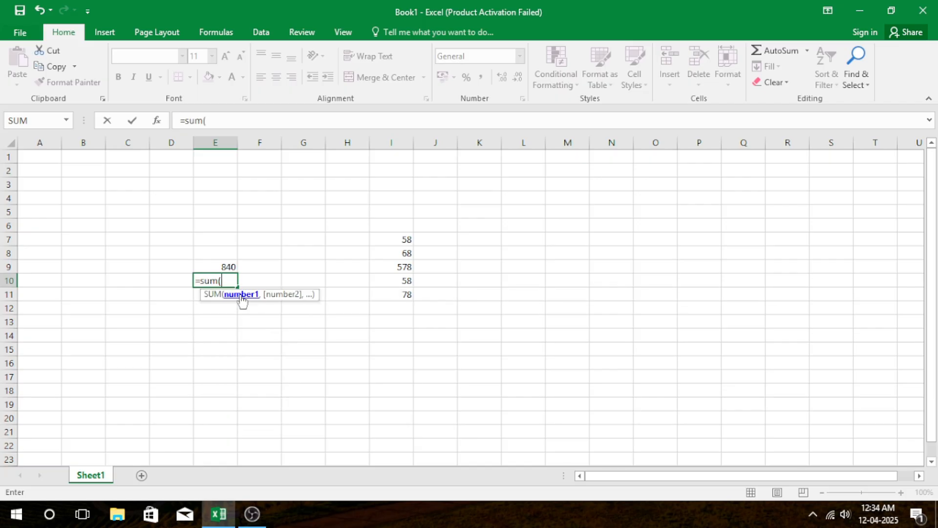
pyautogui.click(406, 237)
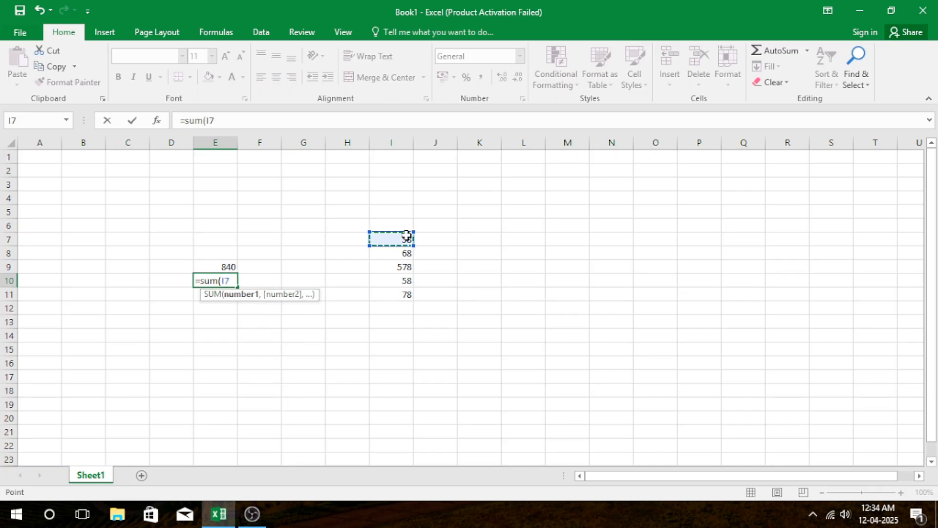
pyautogui.write('+')
pyautogui.click(405, 254)
pyautogui.write('+')
pyautogui.click(404, 267)
pyautogui.write('+')
pyautogui.click(398, 280)
pyautogui.write('+')
pyautogui.click(395, 292)
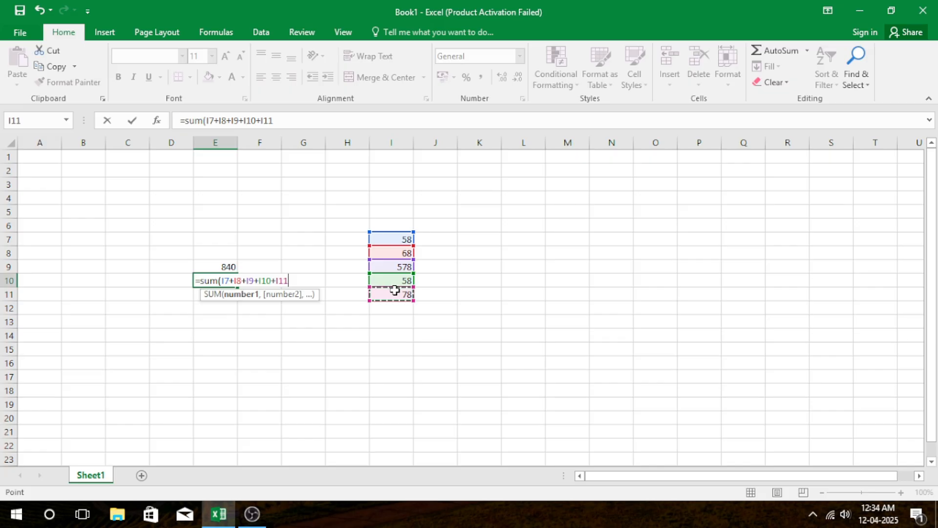
pyautogui.write(')')
pyautogui.press('Return')
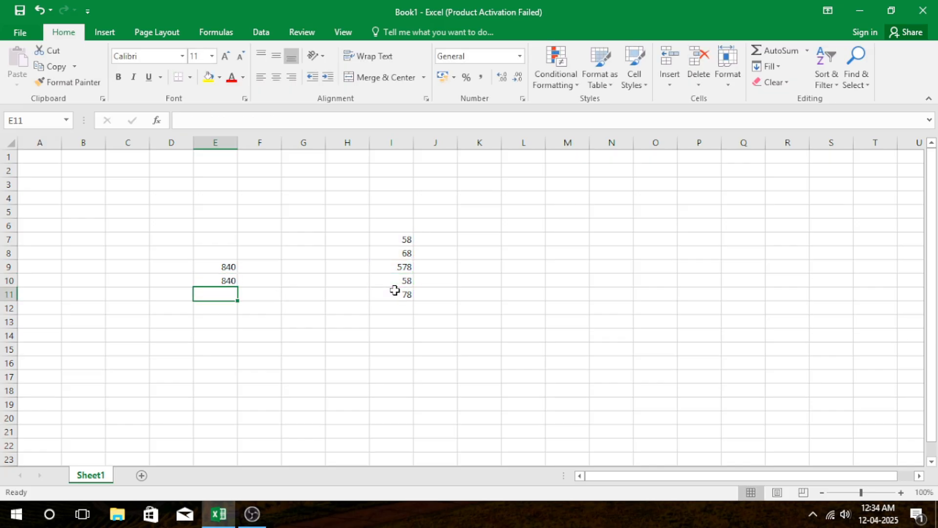
# Use AutoSum on the range I7:I12 to place the column's total in cell I12
pyautogui.click(464, 298)
pyautogui.moveTo(400, 239); pyautogui.dragTo(401, 307)
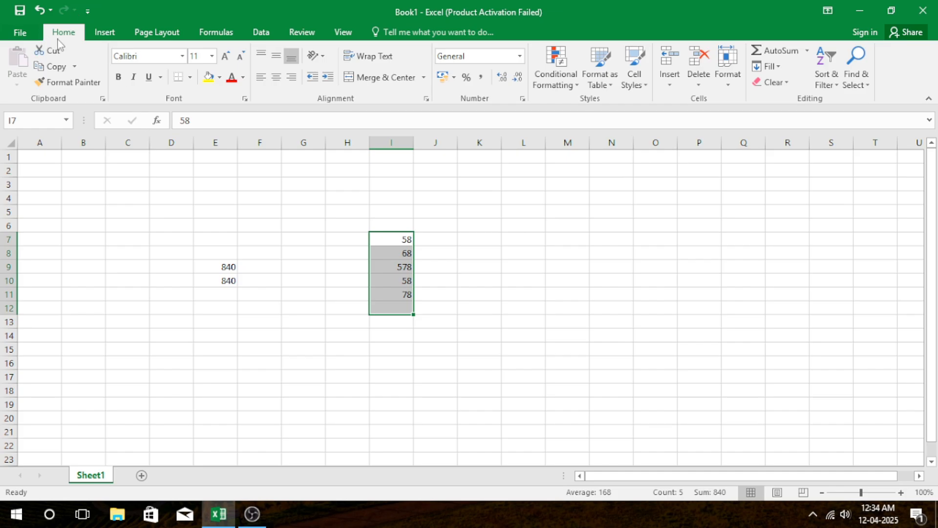
pyautogui.click(757, 51)
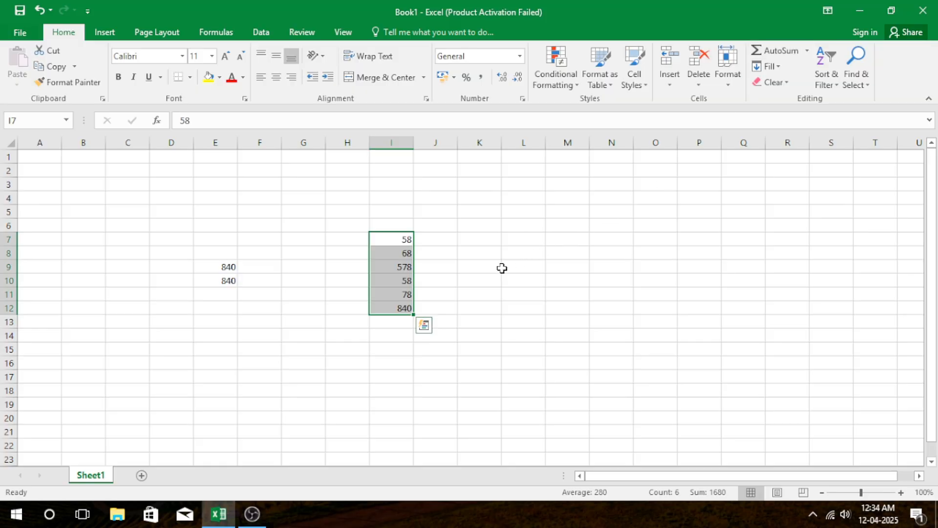
pyautogui.click(435, 360)
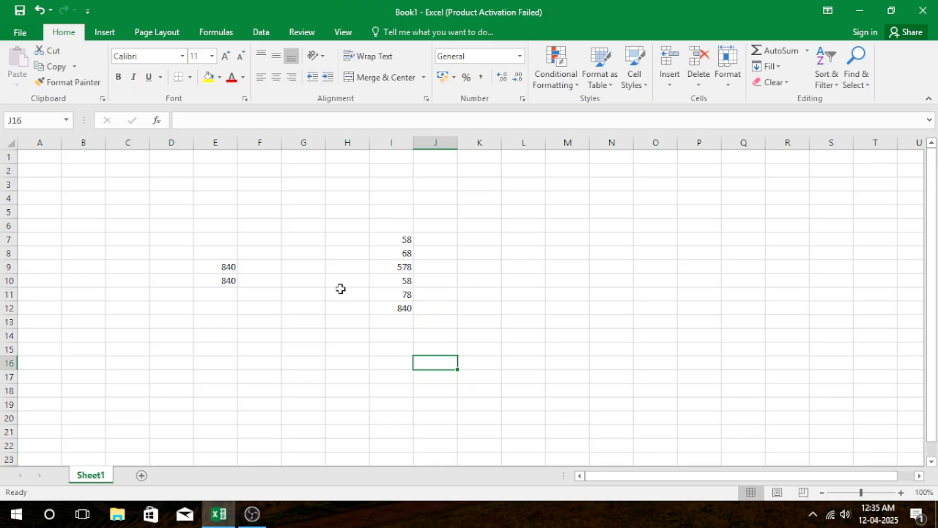
# Enter 4 in cell M9 and 2 in cell M10
pyautogui.click(561, 271)
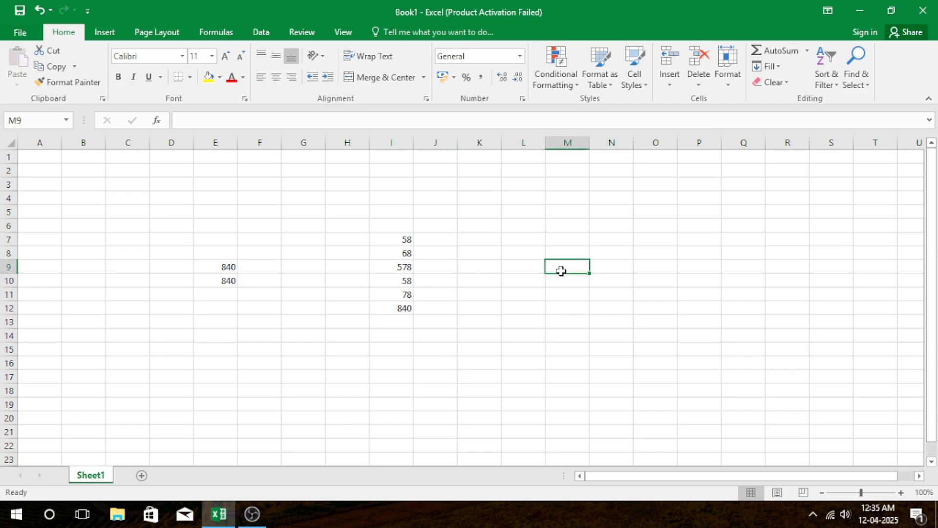
pyautogui.write('4')
pyautogui.press('Return')
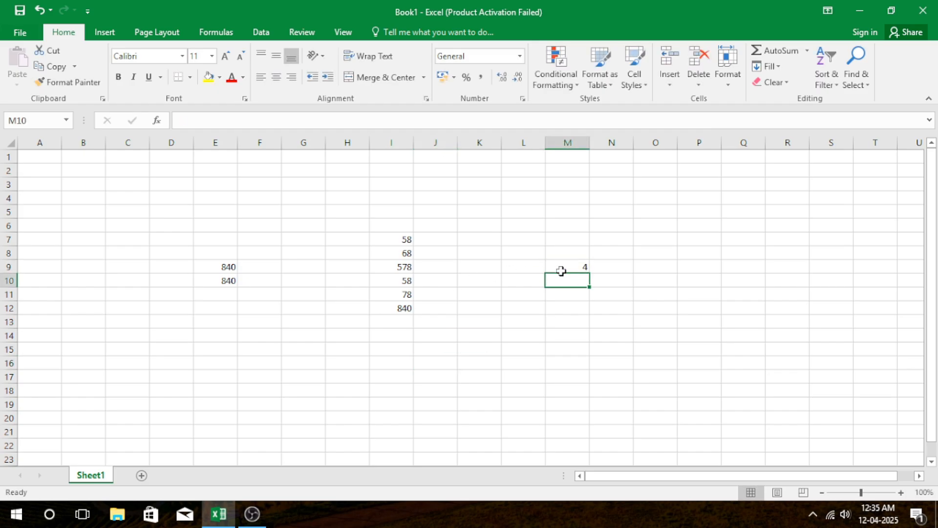
pyautogui.write('2')
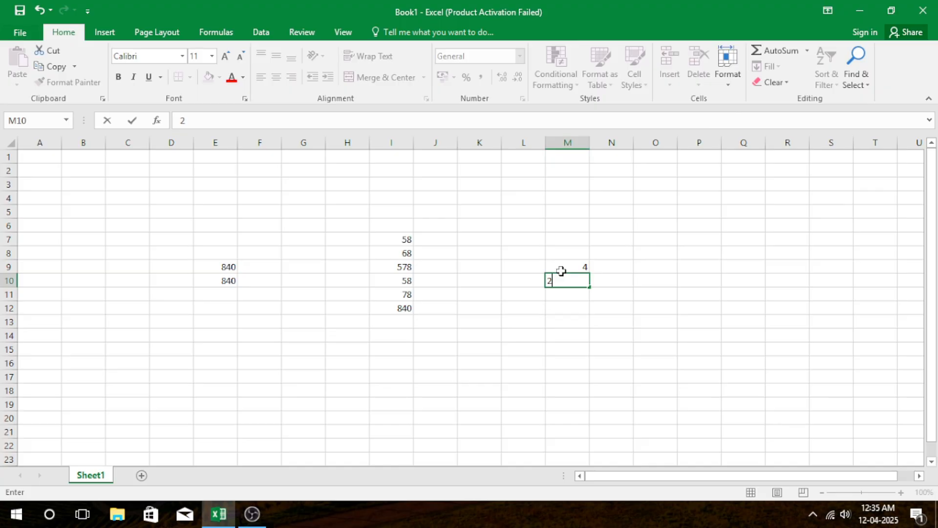
# Multiply the two column M values in cell O10 with the formula =M9*M10
pyautogui.click(641, 281)
pyautogui.write('=')
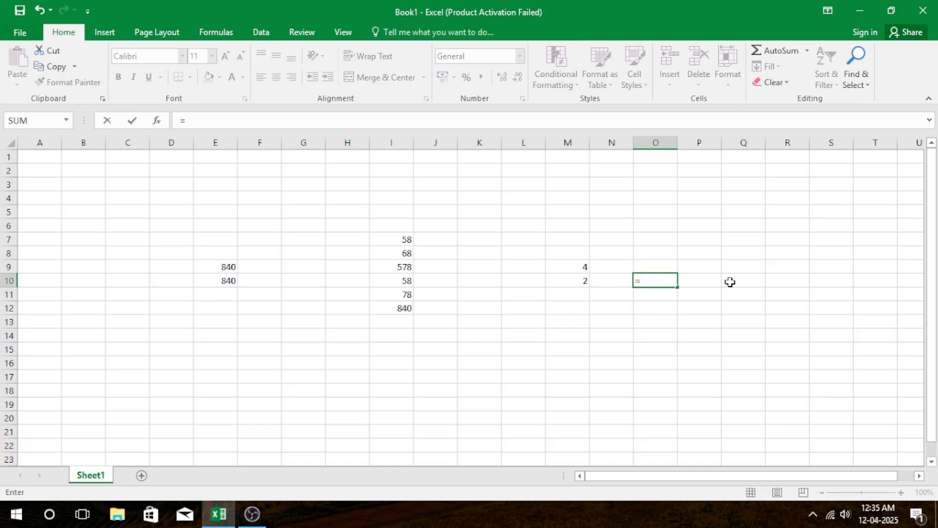
pyautogui.click(581, 269)
pyautogui.write('*')
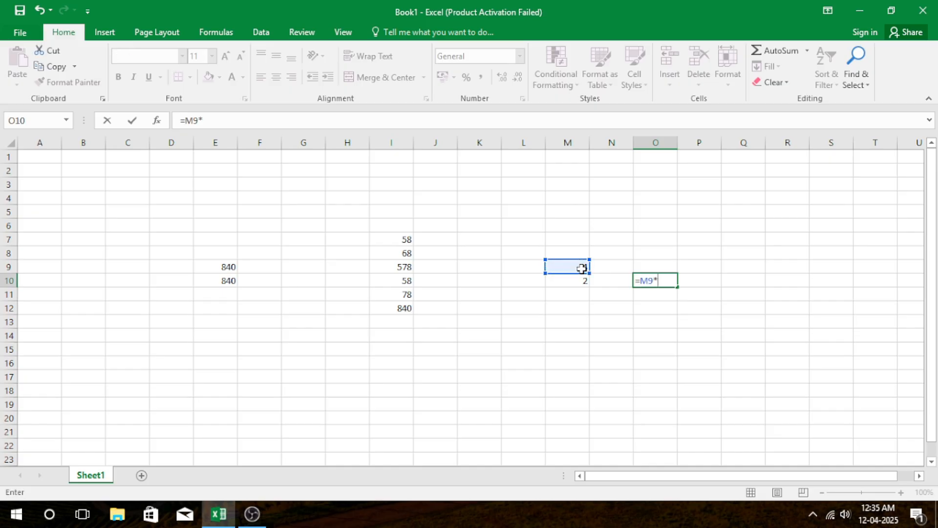
pyautogui.click(569, 281)
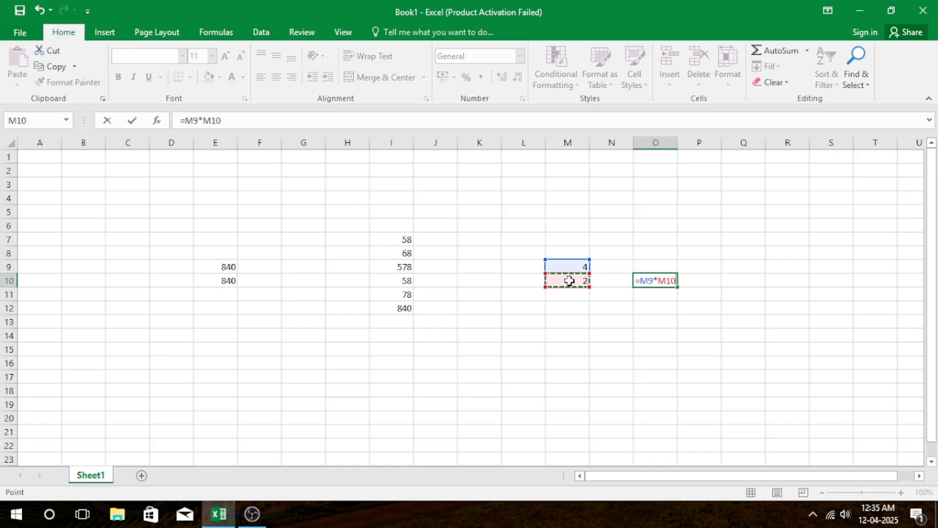
pyautogui.press('Return')
pyautogui.moveTo(637, 268); pyautogui.dragTo(691, 307)
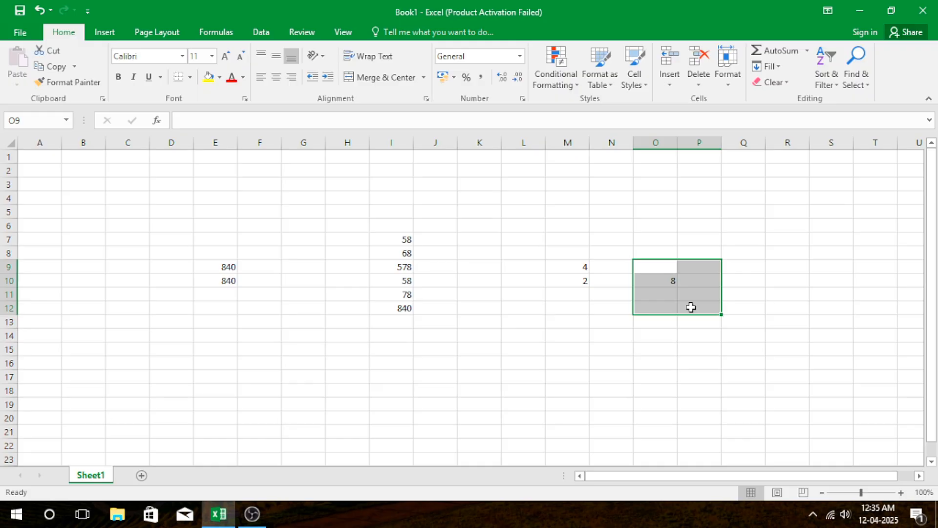
pyautogui.click(796, 394)
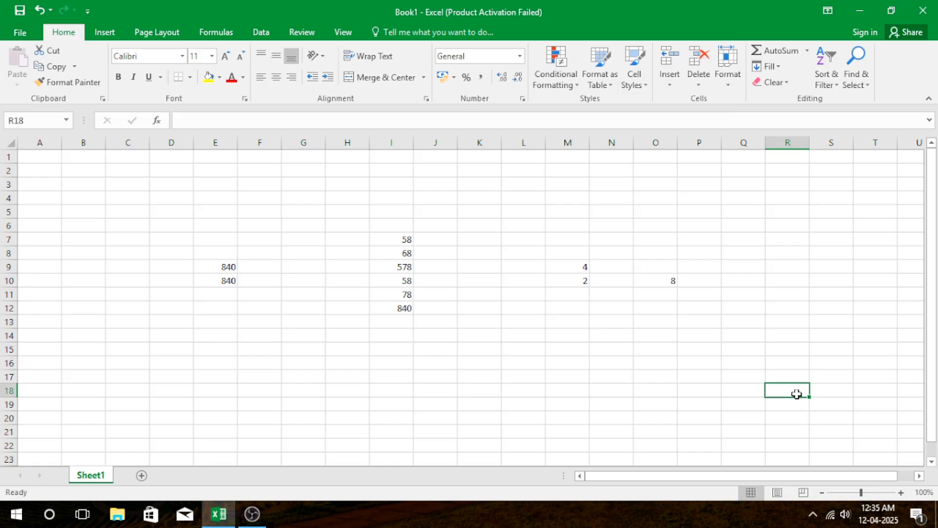
# Multiply the range M9:M10 in cell J14 with a PRODUCT formula
pyautogui.click(456, 337)
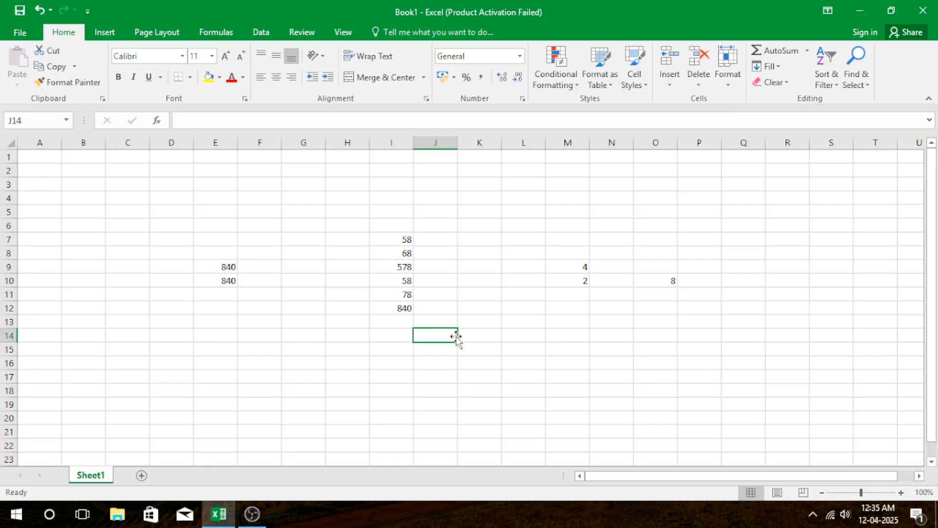
pyautogui.write('=')
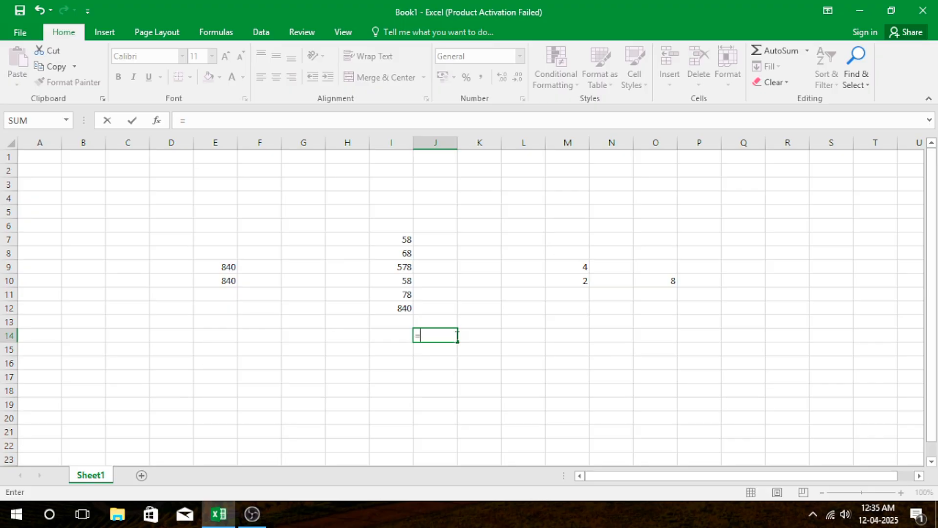
pyautogui.write('pr')
pyautogui.press('BackSpace')
pyautogui.write('p')
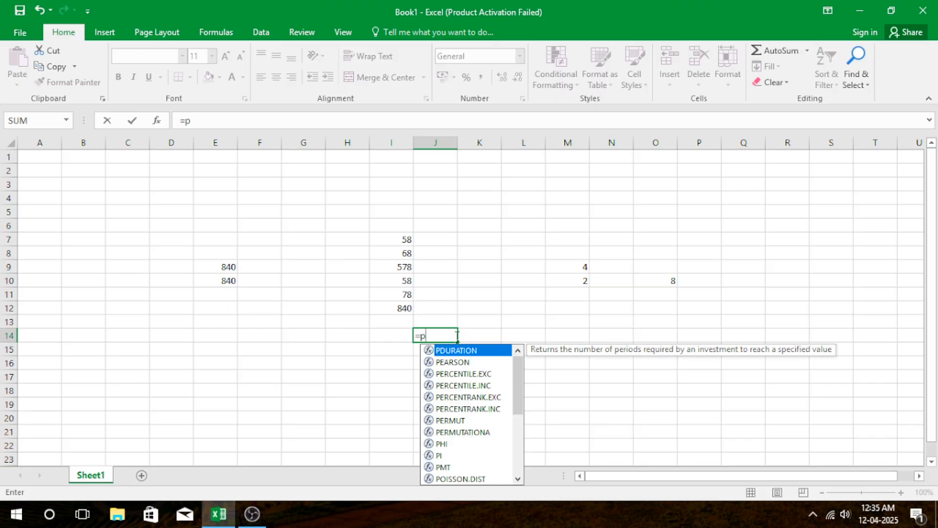
pyautogui.write('roduct')
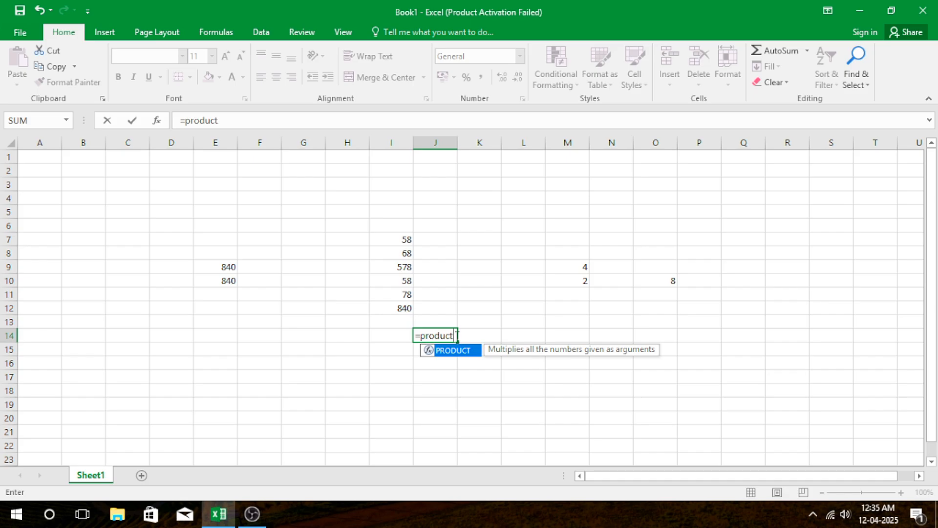
pyautogui.write('(')
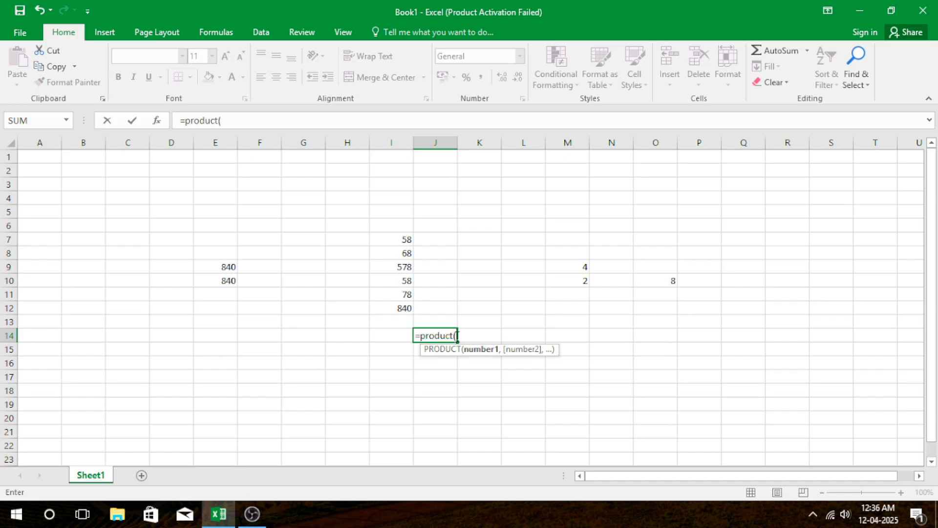
pyautogui.moveTo(565, 262); pyautogui.dragTo(564, 283)
pyautogui.write(')')
pyautogui.press('Return')
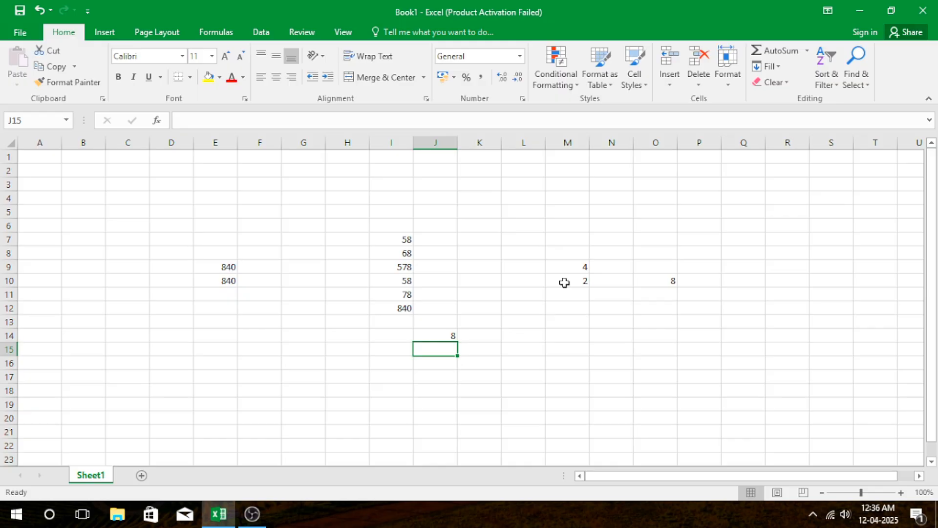
# Calculate 12% of the value in E10 in cell G10 with the formula =E10*12%
pyautogui.click(287, 282)
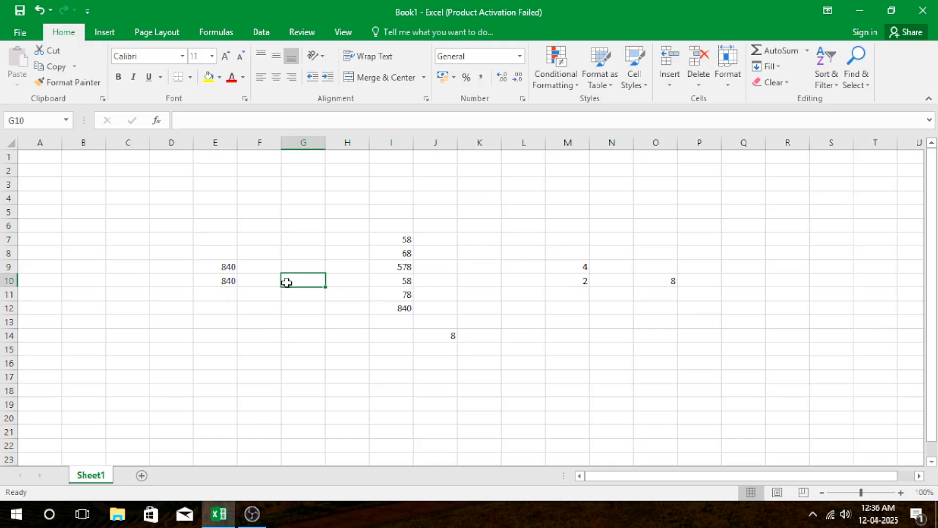
pyautogui.write('=')
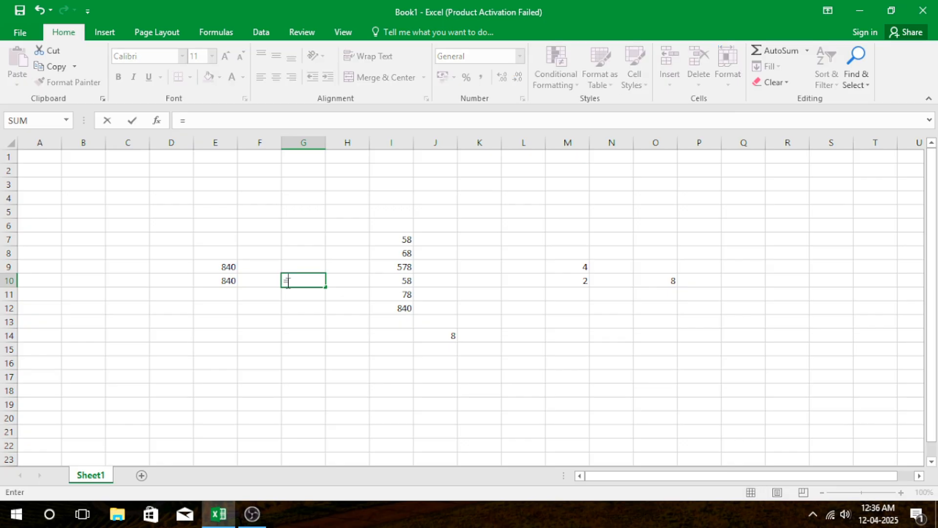
pyautogui.click(227, 280)
pyautogui.write('*')
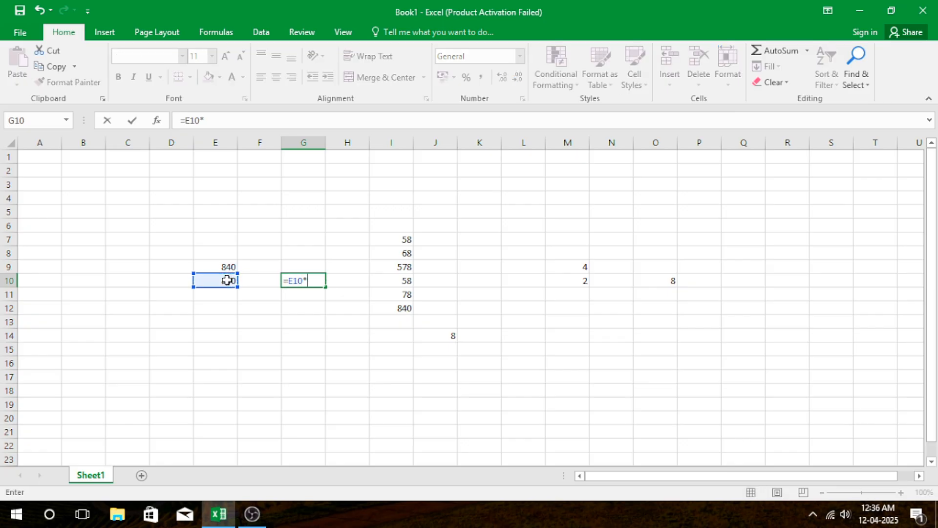
pyautogui.write('12%')
pyautogui.press('Return')
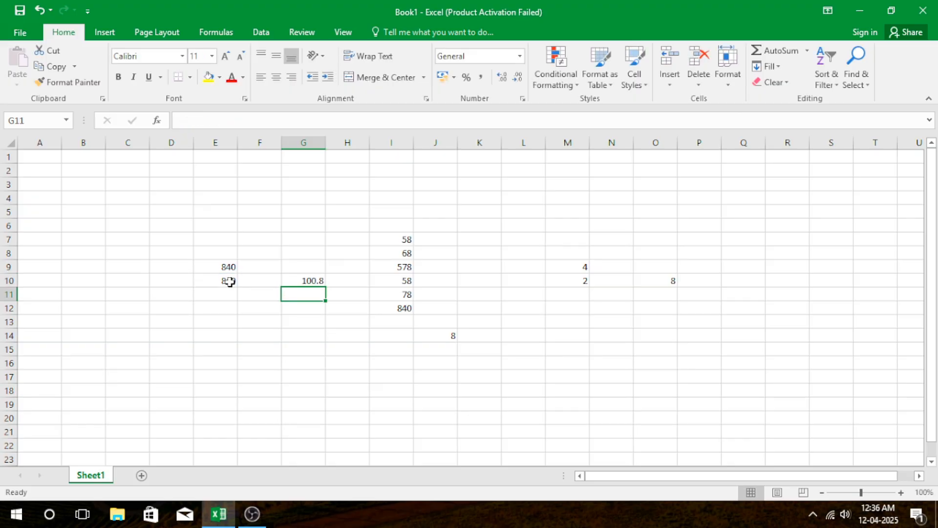
pyautogui.click(366, 331)
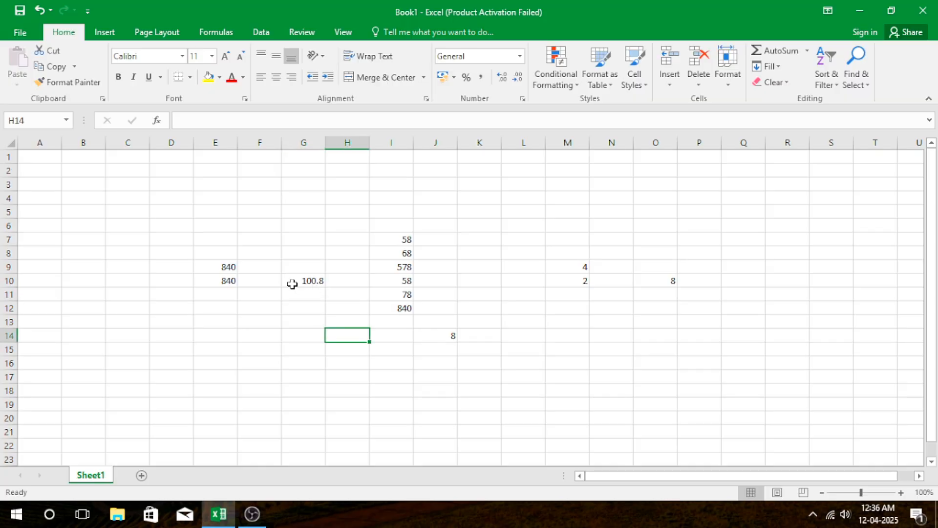
pyautogui.click(292, 284)
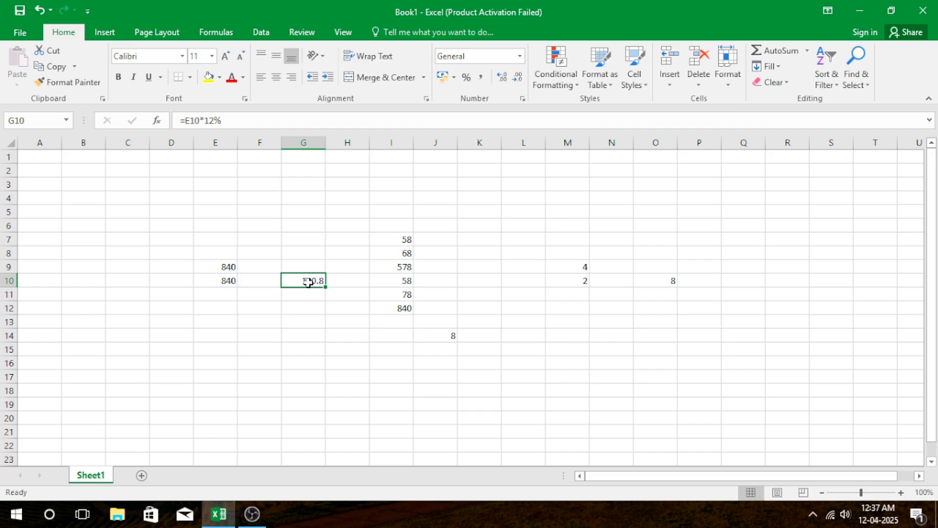
# Round the percentage result from G10 to zero decimals in cell G12 with the formula =ROUND(G10,0)
pyautogui.click(311, 309)
pyautogui.write('=')
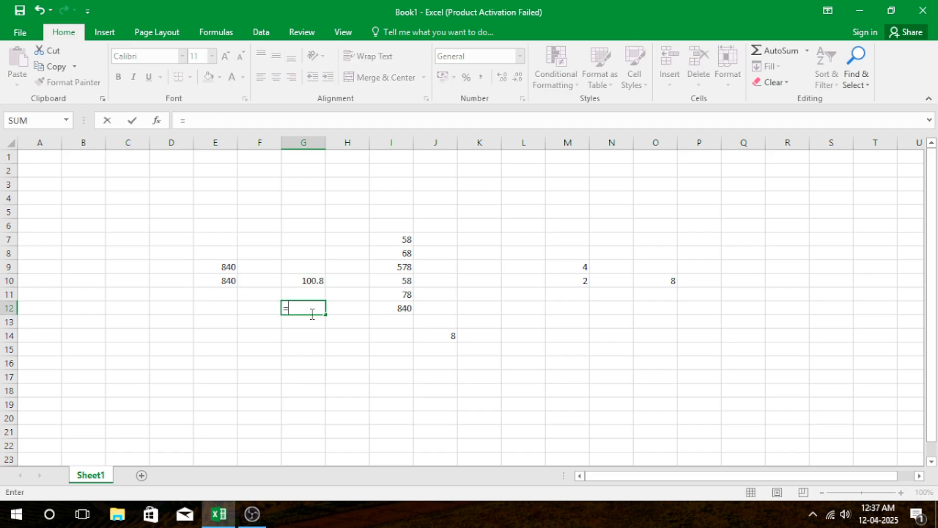
pyautogui.write('r')
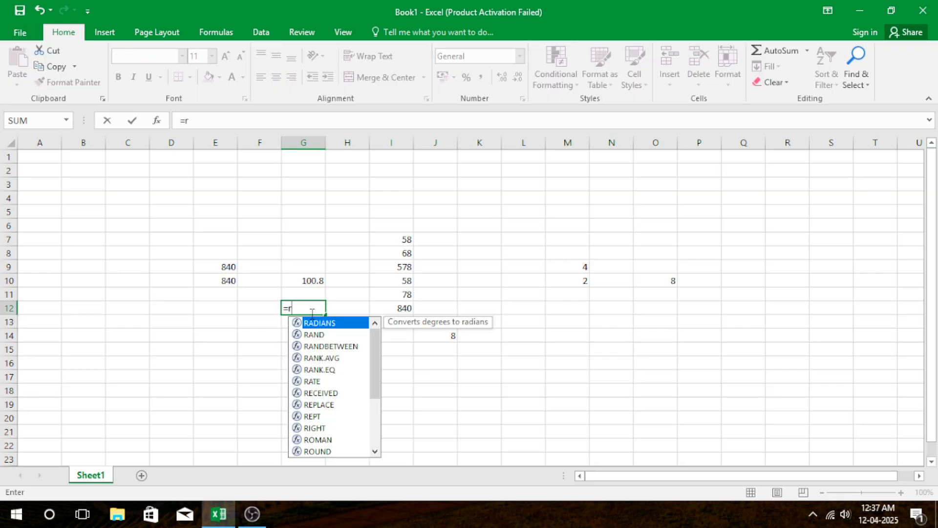
pyautogui.write('ound')
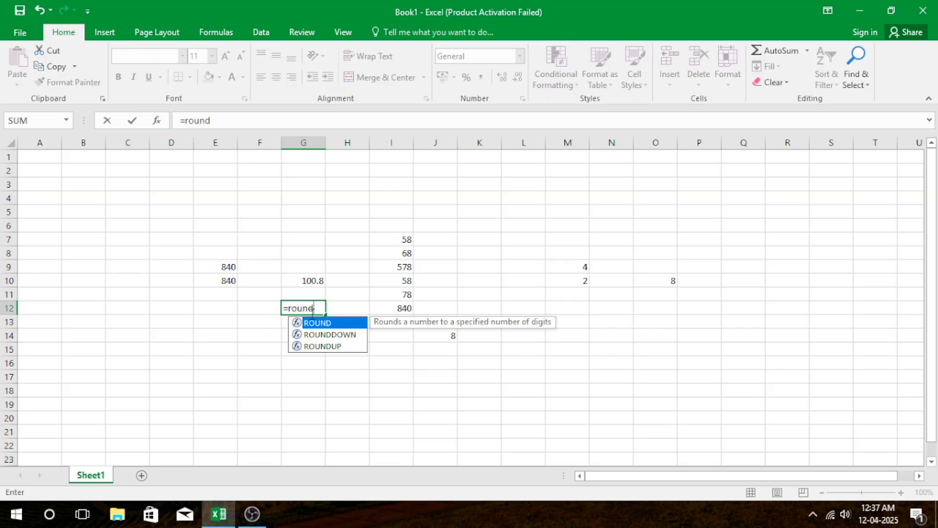
pyautogui.write('()')
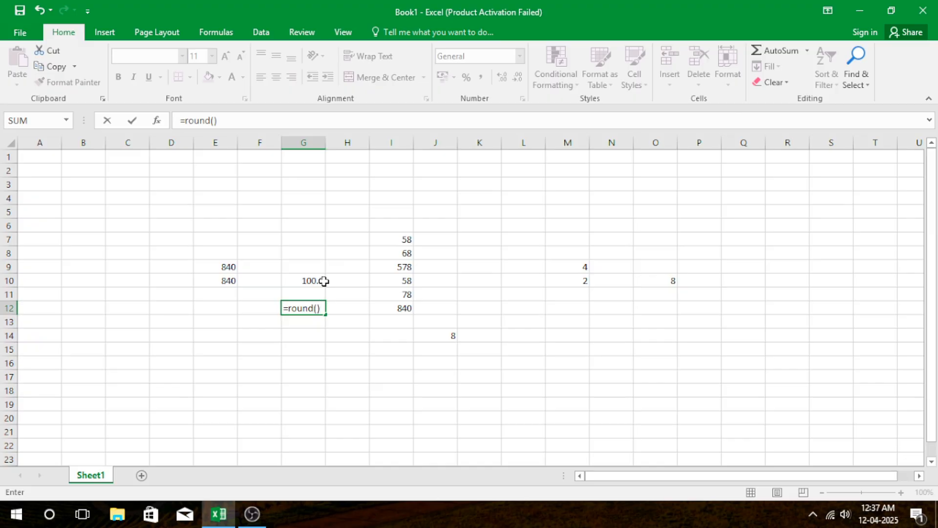
pyautogui.press('Return')
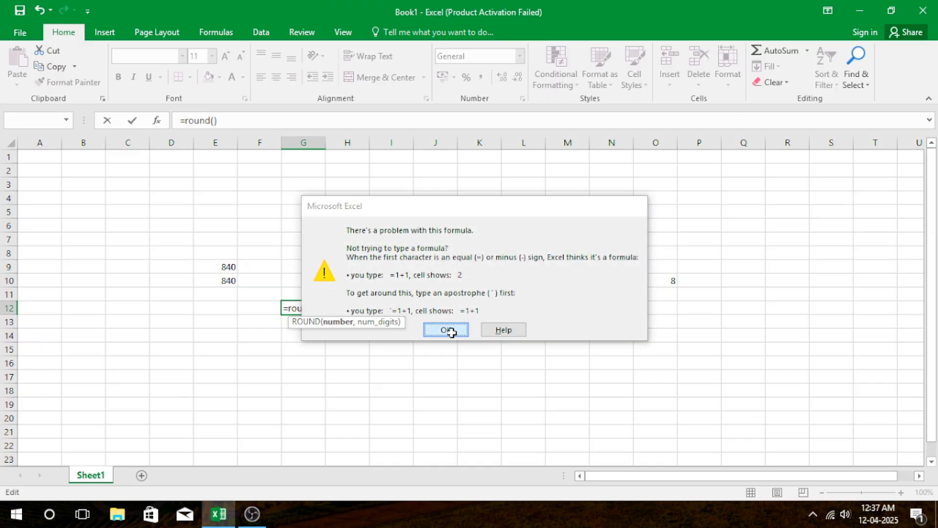
pyautogui.click(450, 332)
pyautogui.click(312, 279)
pyautogui.write(',0')
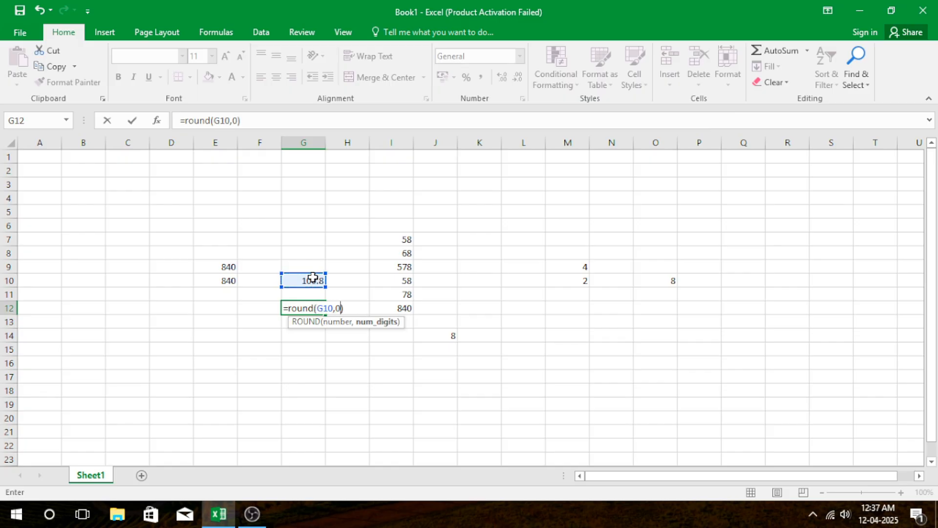
pyautogui.press('Return')
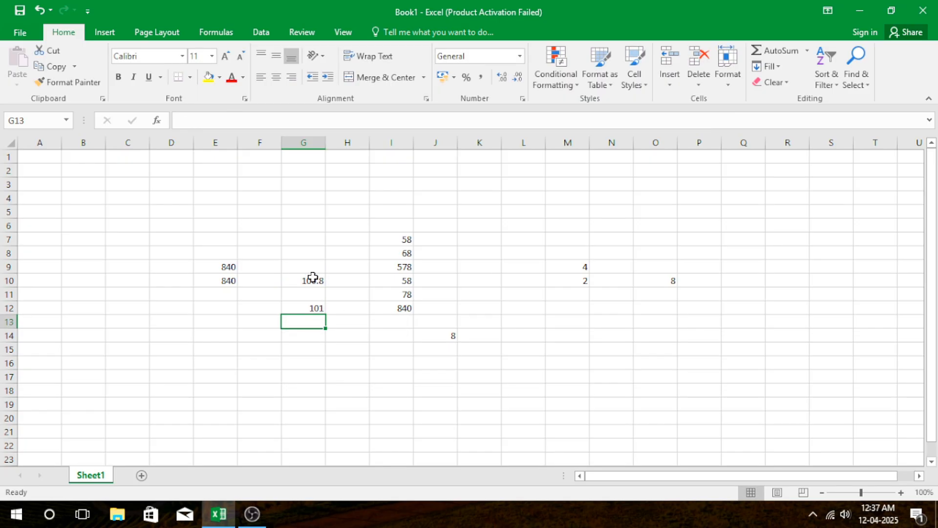
pyautogui.click(311, 303)
pyautogui.moveTo(292, 264); pyautogui.dragTo(355, 339)
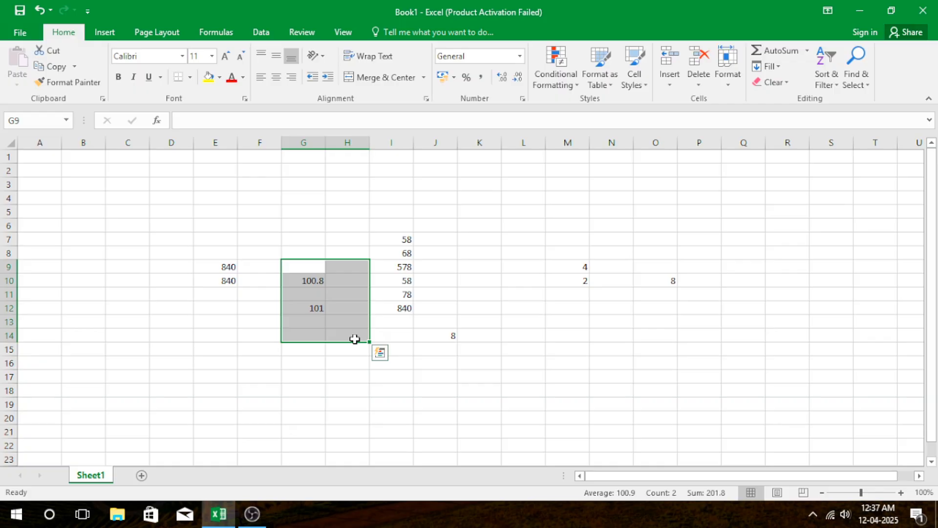
pyautogui.click(355, 338)
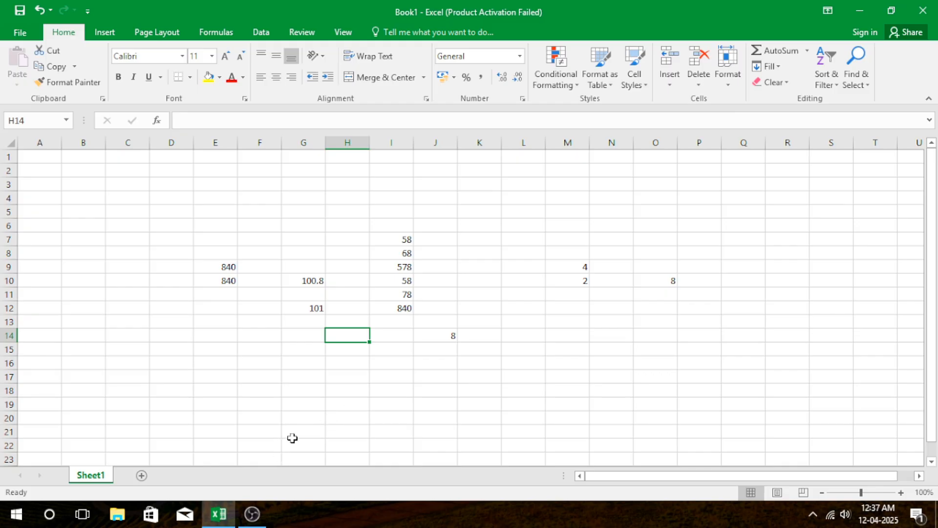
pyautogui.moveTo(178, 213); pyautogui.dragTo(576, 431)
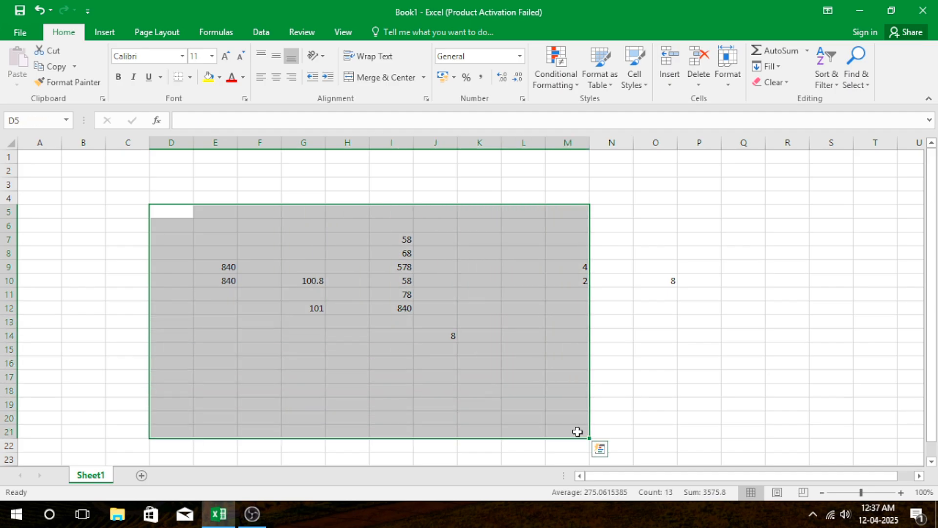
pyautogui.click(509, 336)
pyautogui.click(518, 279)
# Try a MAX formula over the worksheet's numbers in cell C10 and undo it
pyautogui.click(112, 262)
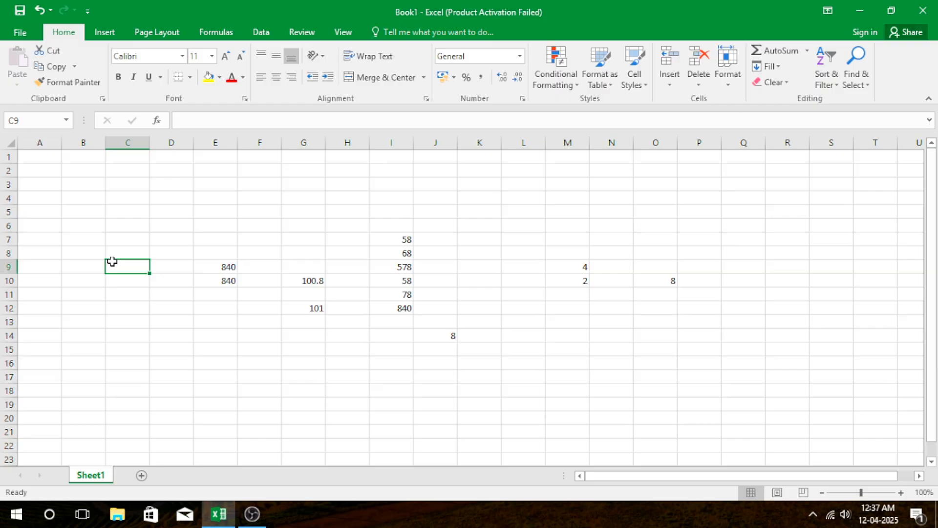
pyautogui.write('=')
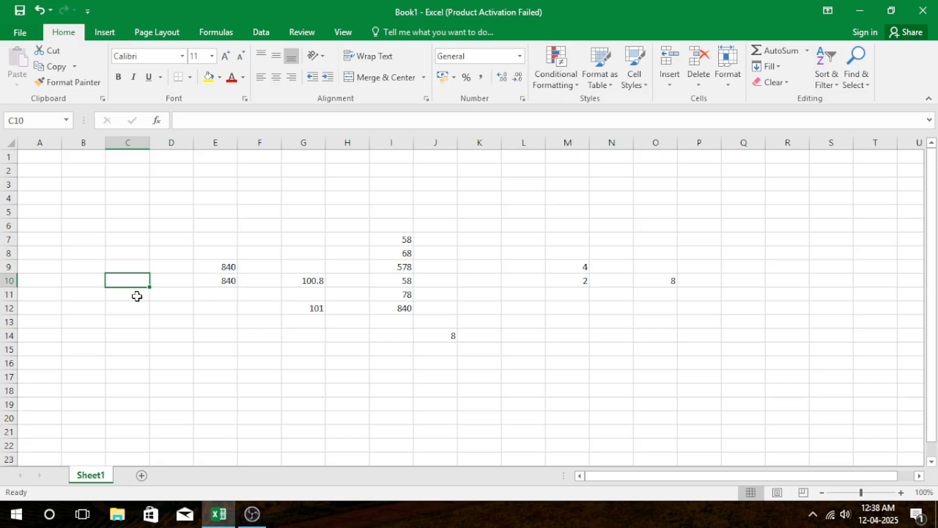
pyautogui.write('=max')
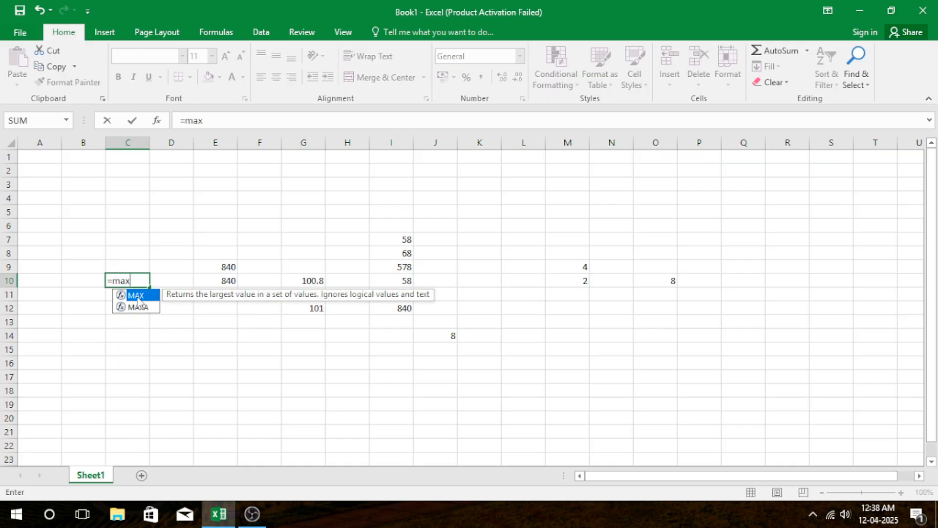
pyautogui.write('(')
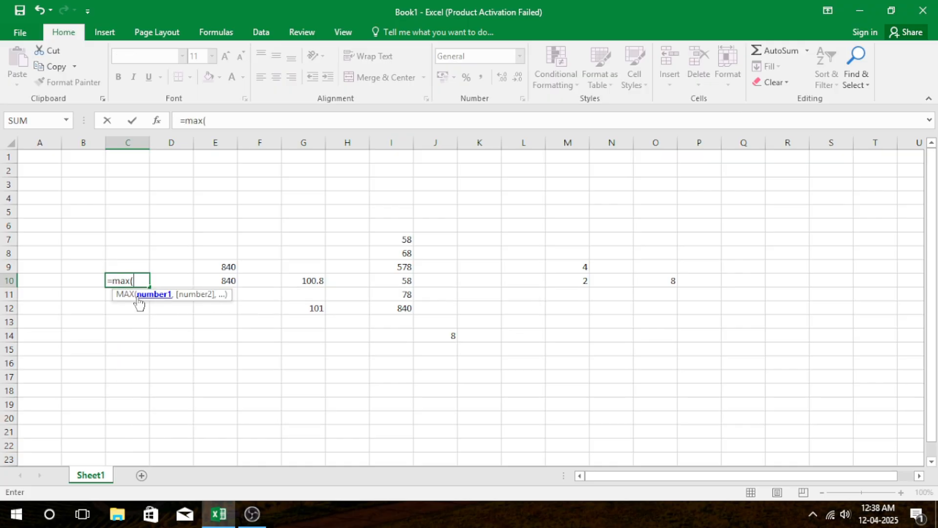
pyautogui.moveTo(176, 209); pyautogui.dragTo(632, 355)
pyautogui.moveTo(223, 205); pyautogui.dragTo(293, 251)
pyautogui.moveTo(243, 209); pyautogui.dragTo(248, 202)
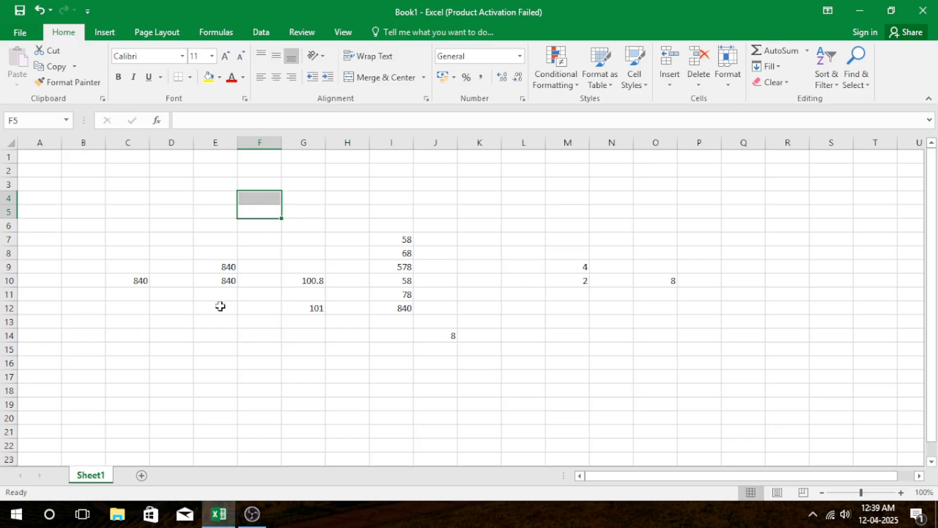
pyautogui.hotkey('ctrl', 'z')
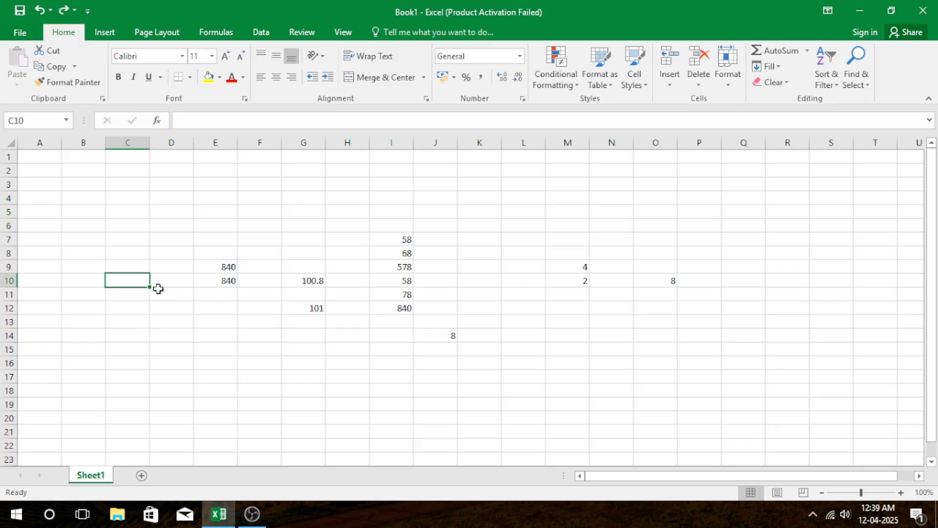
# Find the largest value in the range E4:P16 with a MAX formula in cell C10
pyautogui.write('=max')
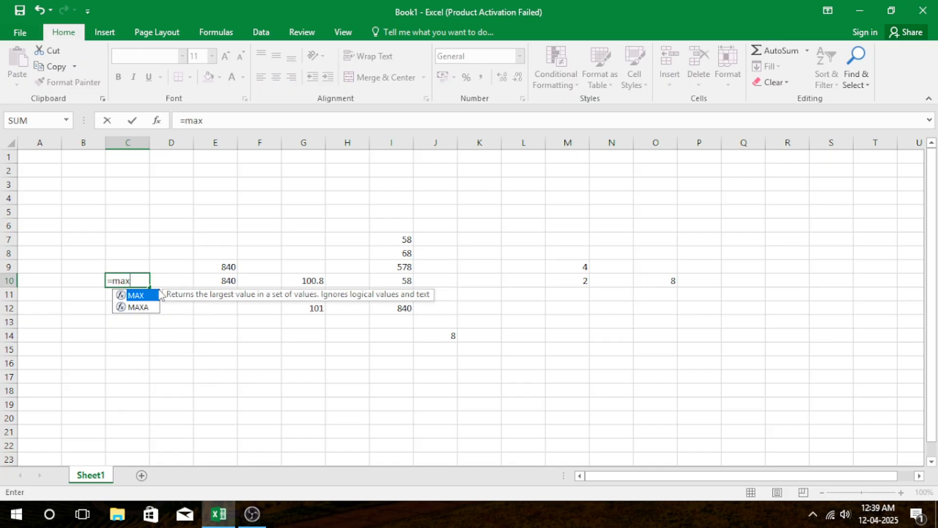
pyautogui.write('(')
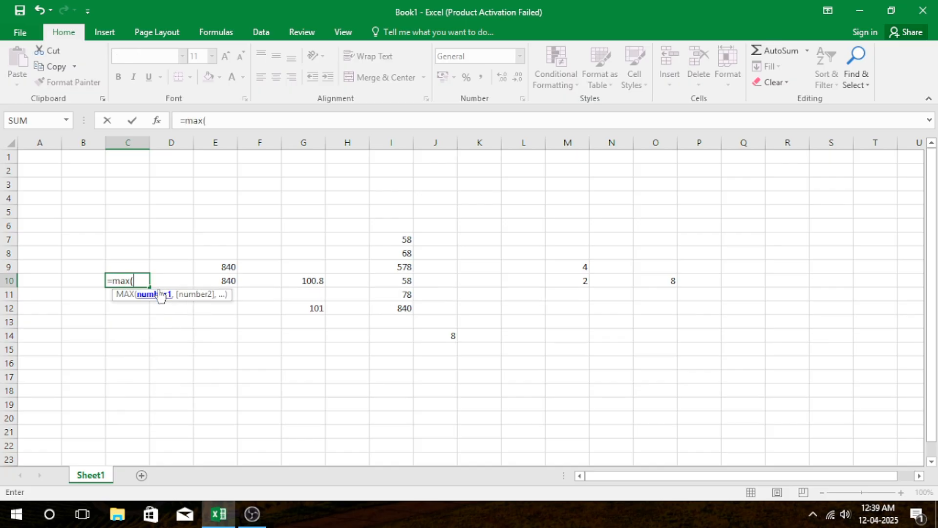
pyautogui.moveTo(203, 193); pyautogui.dragTo(697, 365)
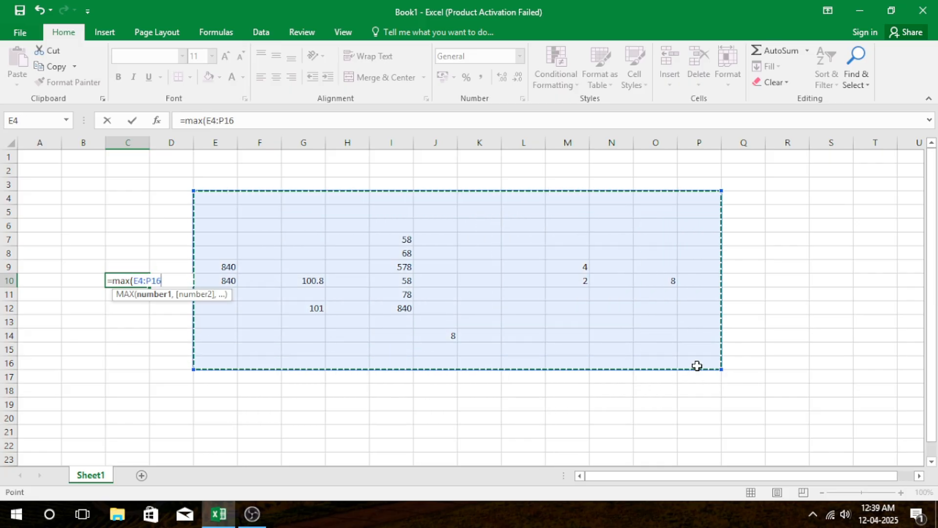
pyautogui.press('Return')
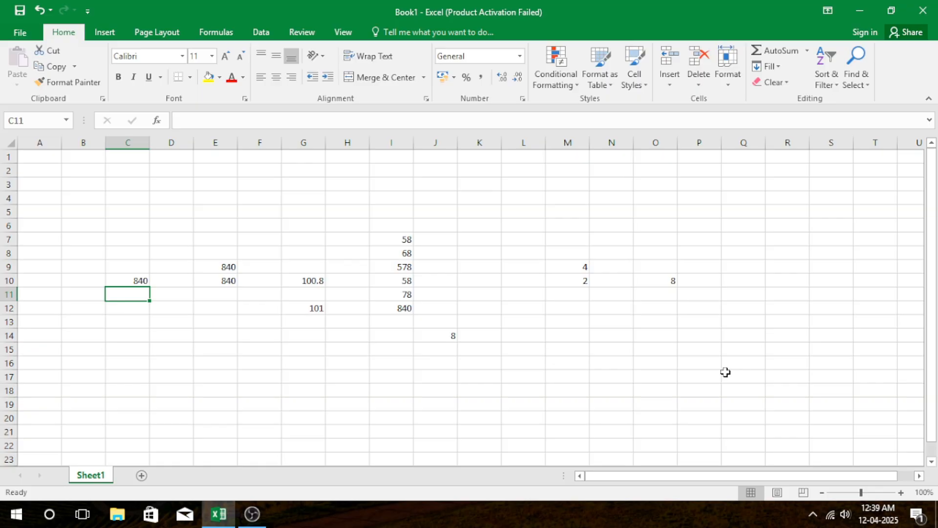
# Find the smallest value in the range E4:P14 with a MIN formula in cell D13
pyautogui.click(187, 327)
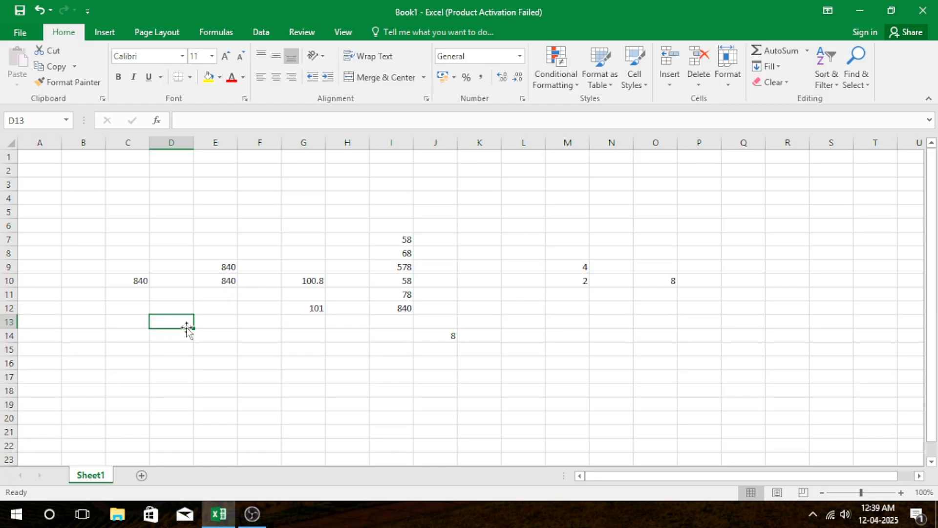
pyautogui.write('=')
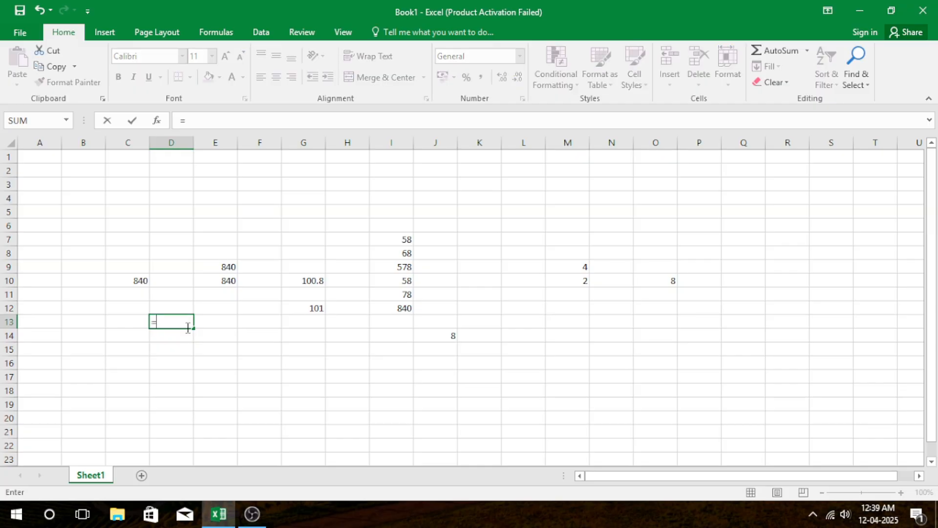
pyautogui.write('min')
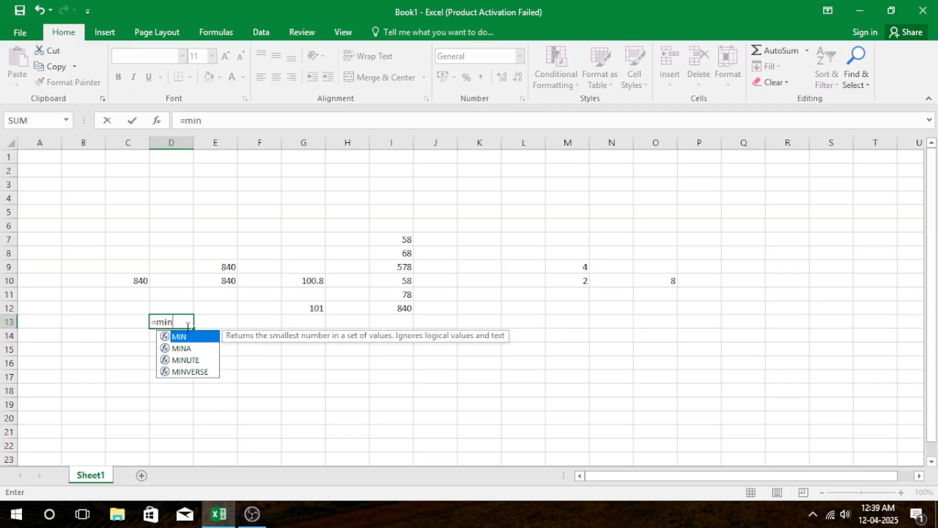
pyautogui.write('(')
pyautogui.moveTo(219, 196); pyautogui.dragTo(707, 335)
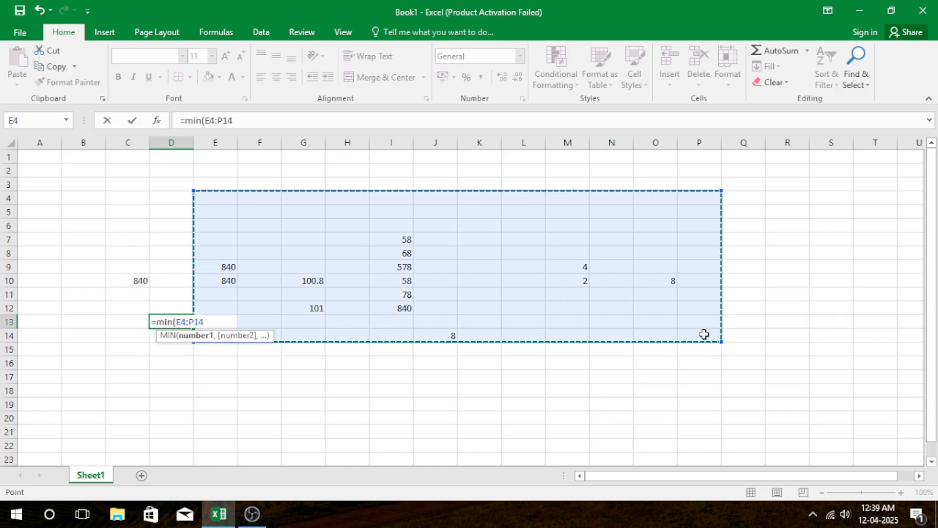
pyautogui.press('Return')
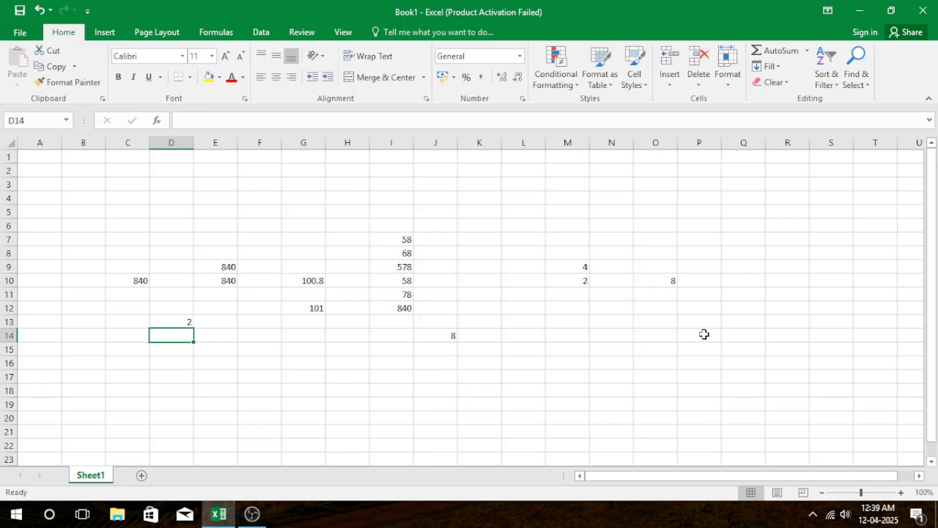